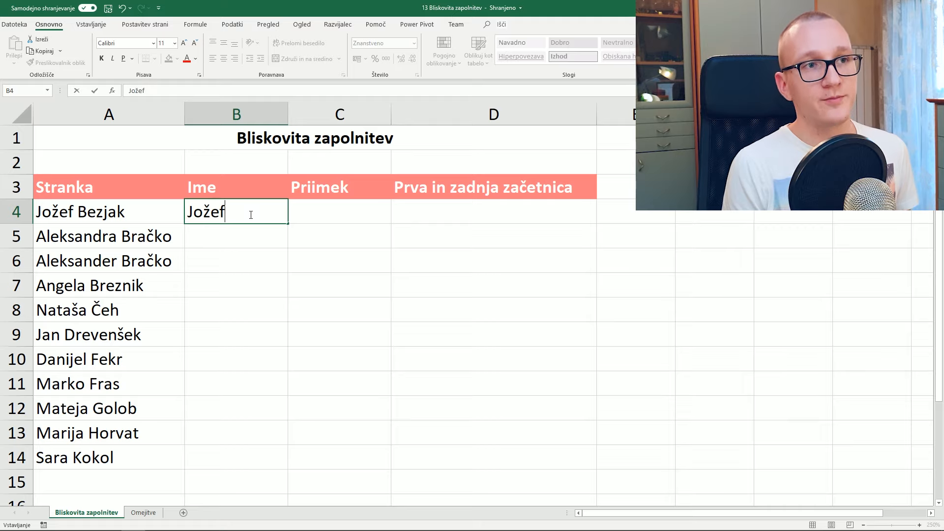
Confirm the first name in B4, start the next client's first name in B5 and accept the Flash Fill suggestions down to B14.
key("Return")
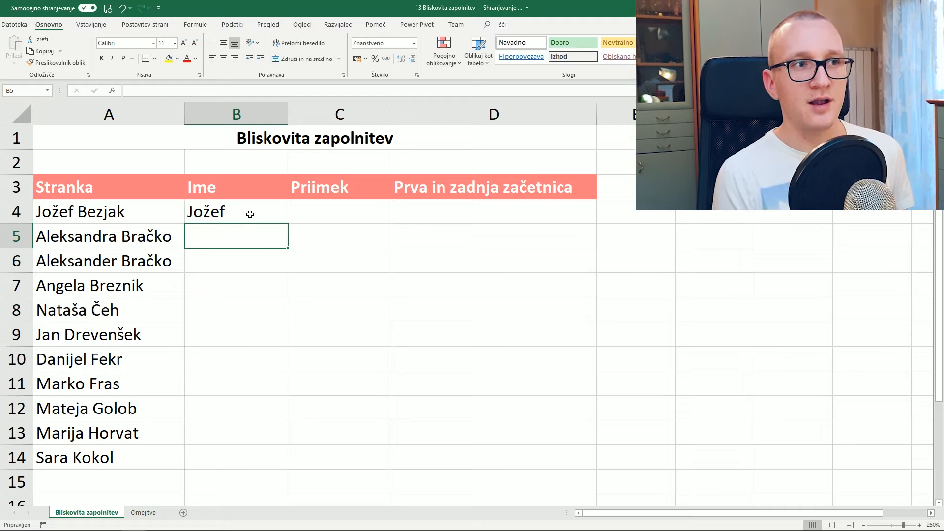
type("aleksandra")
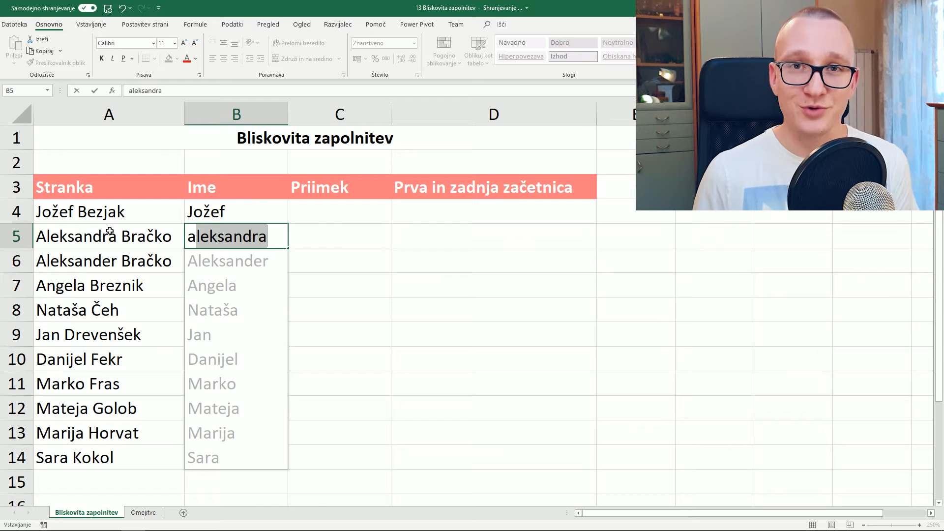
key("Return")
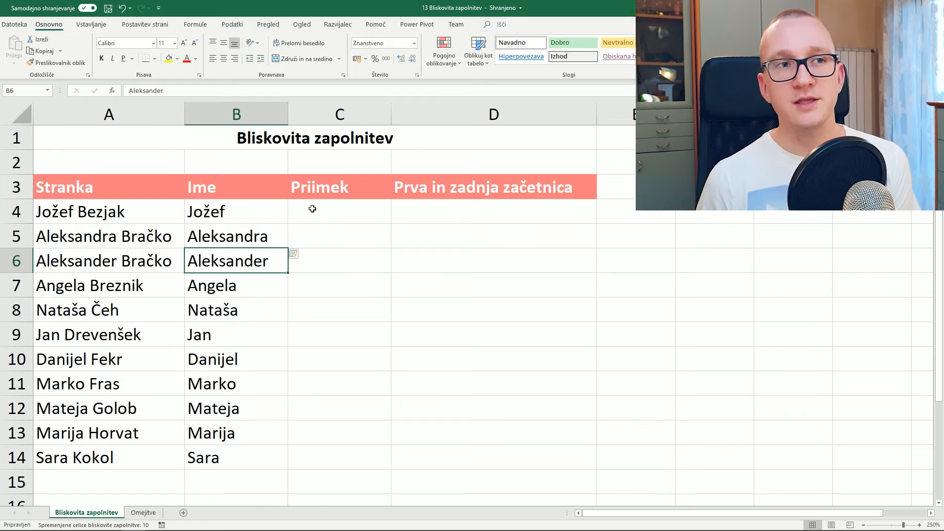
Enter the first client's surname in C4 and Flash Fill the rest of the Priimek column from C5.
left_click(312, 208)
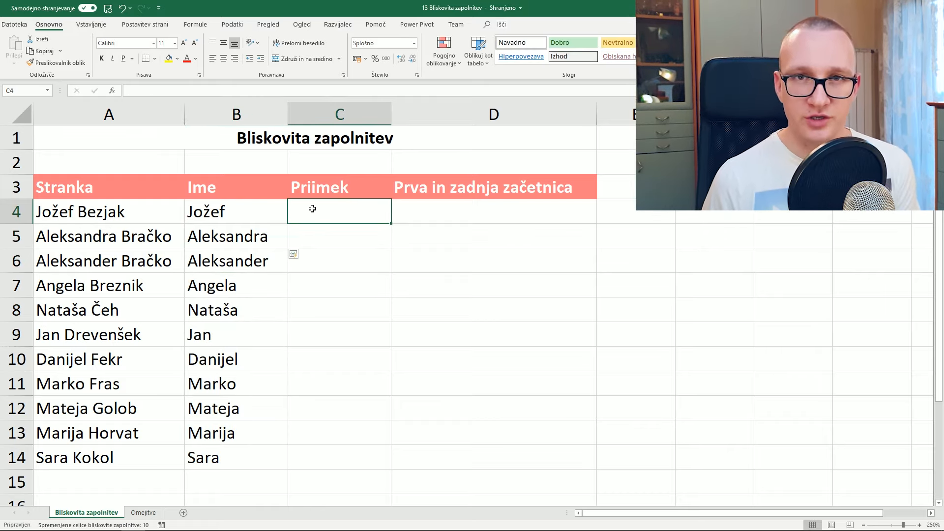
type("Bezjak")
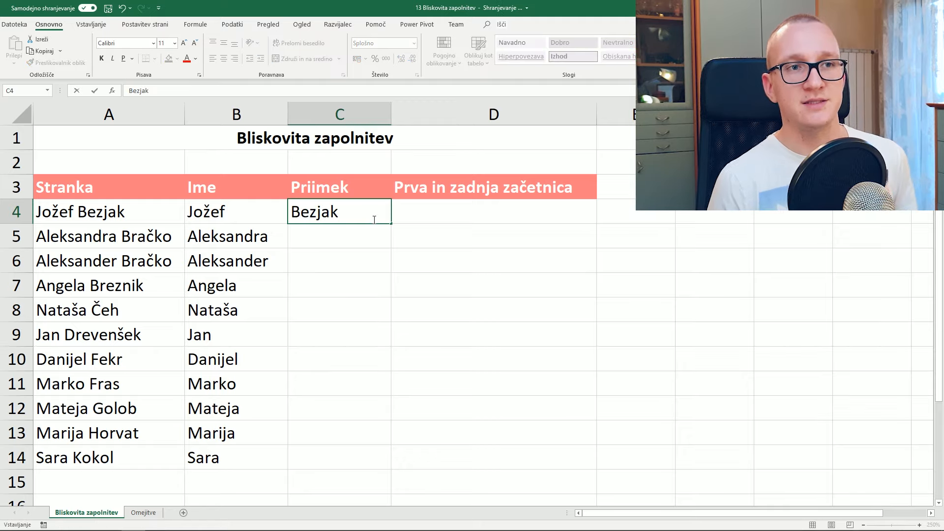
key("Return")
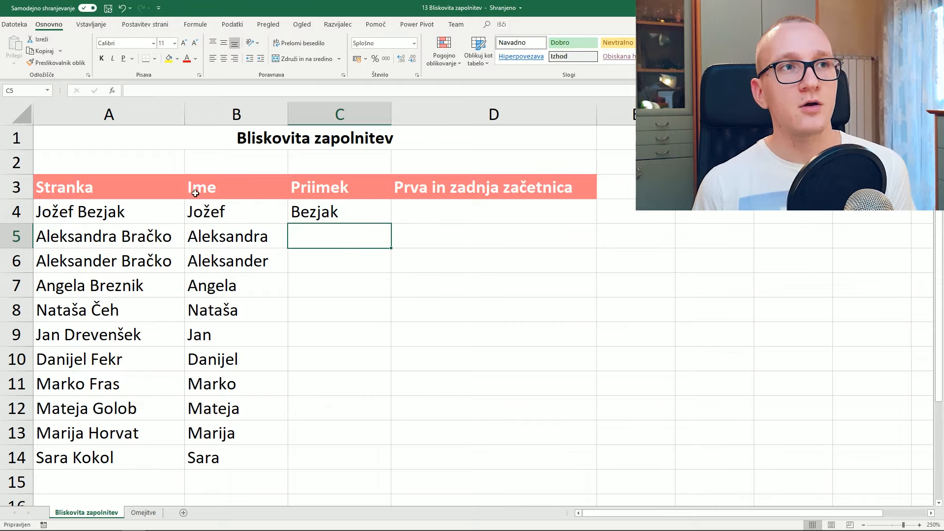
left_click(238, 27)
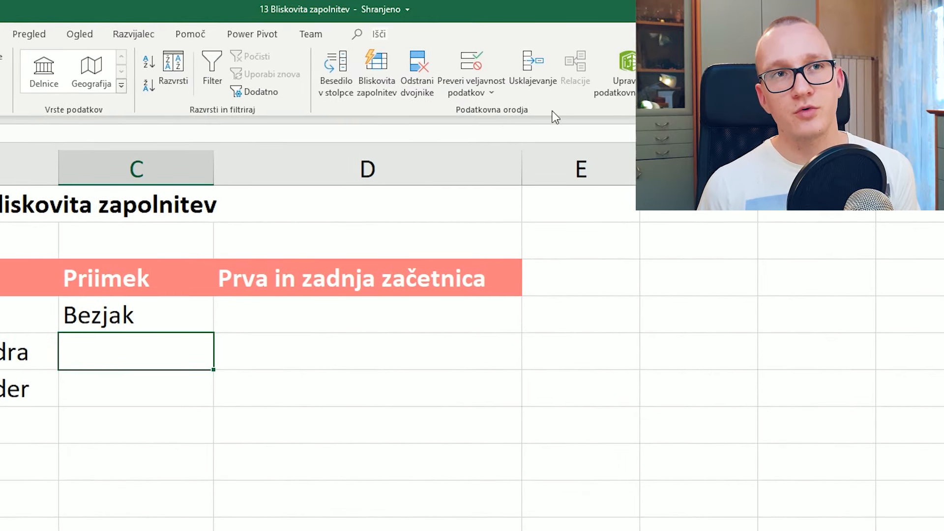
left_click(376, 64)
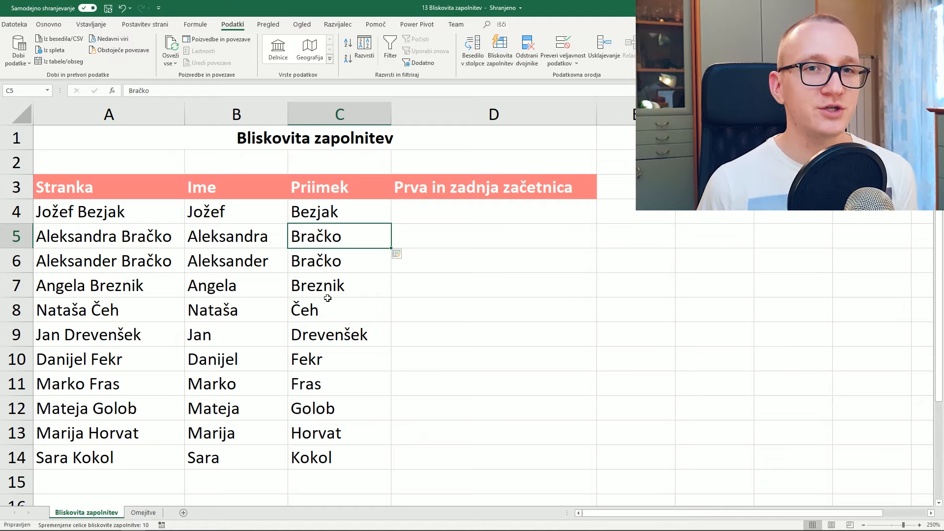
Enter the first client's initials in D4, each followed by a period and separated by a space, and Flash Fill from D5.
left_click(476, 214)
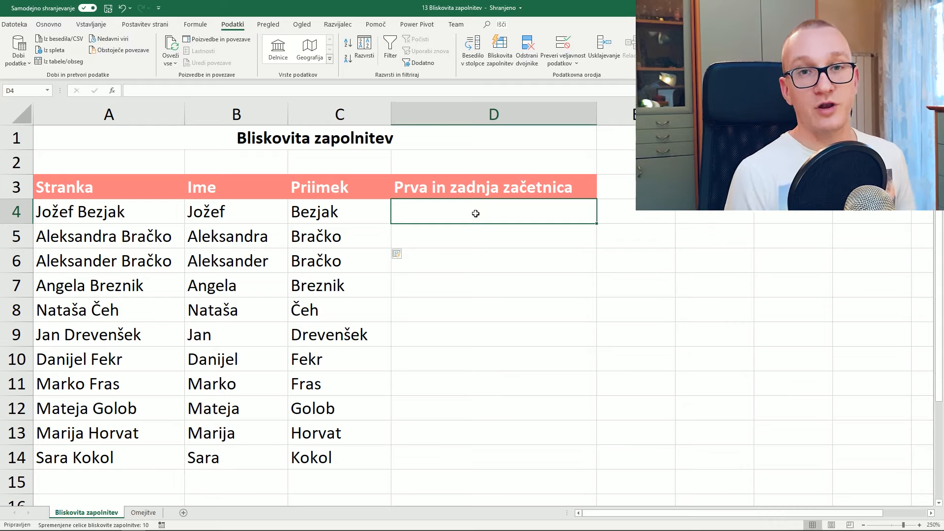
type("J")
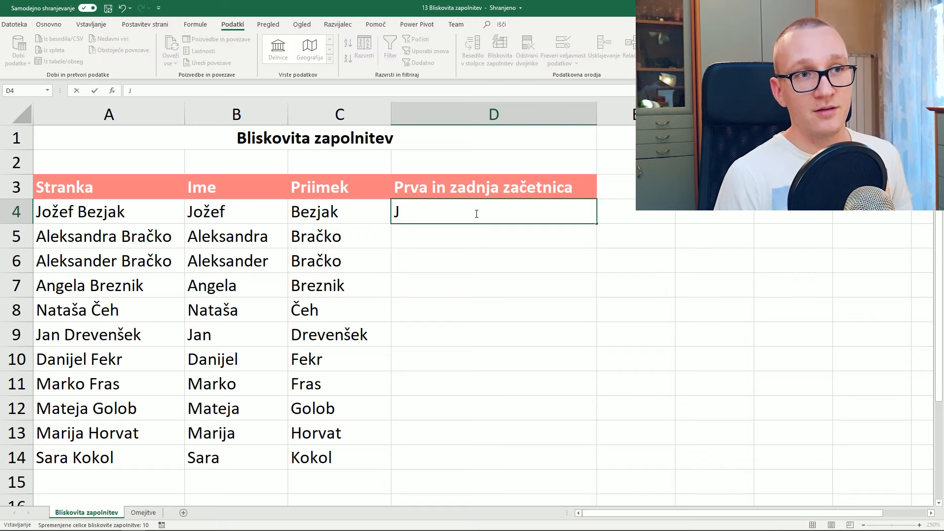
type(". B")
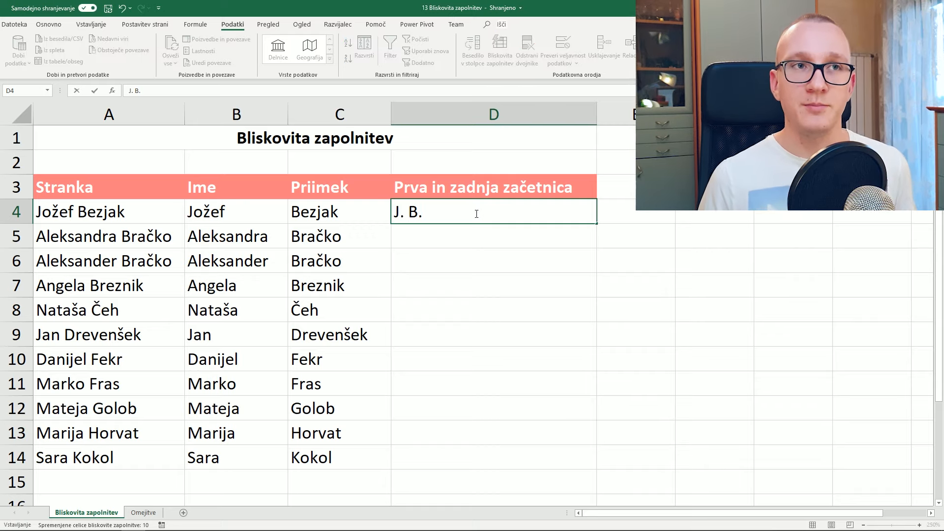
type(".")
key("Return")
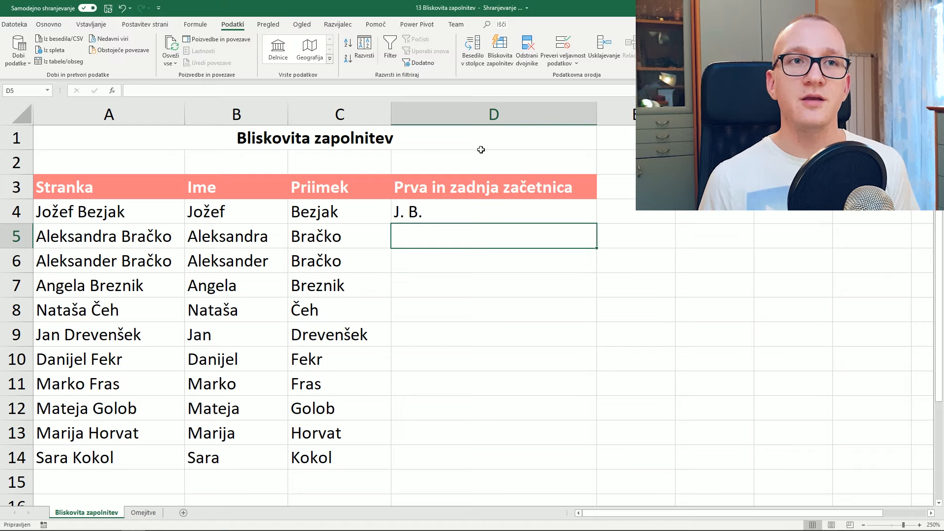
left_click(501, 45)
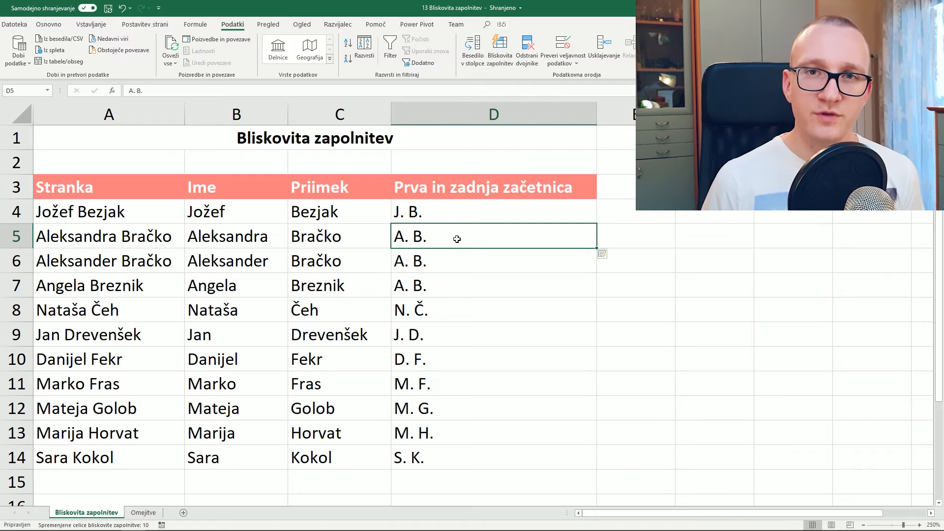
Clear the initials in D5:D14 and run Flash Fill again, this time from the filled example cell D4.
left_click_drag(457, 245, 431, 449)
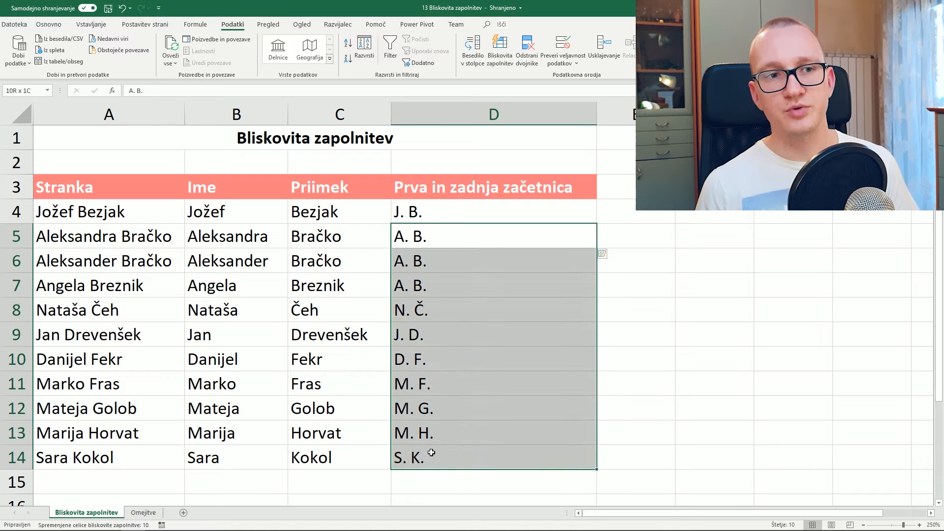
key("Delete")
left_click(470, 231)
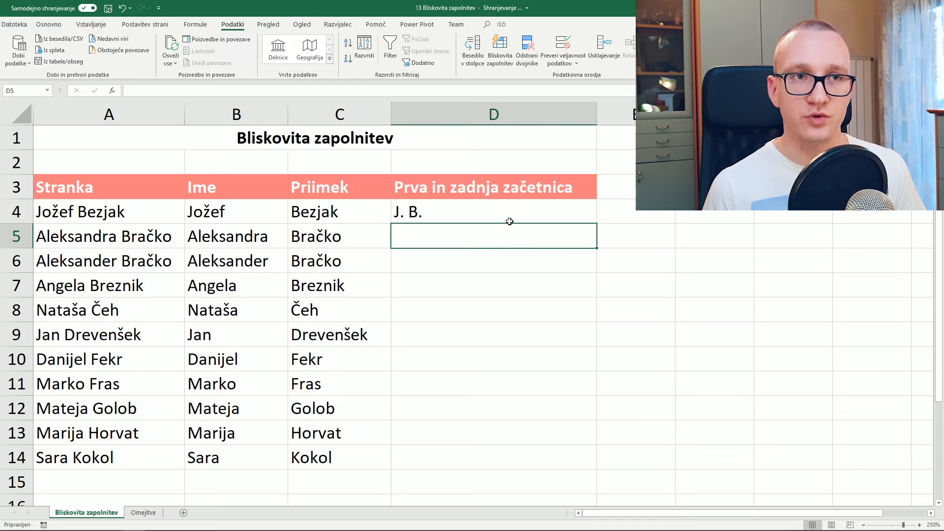
left_click(521, 210)
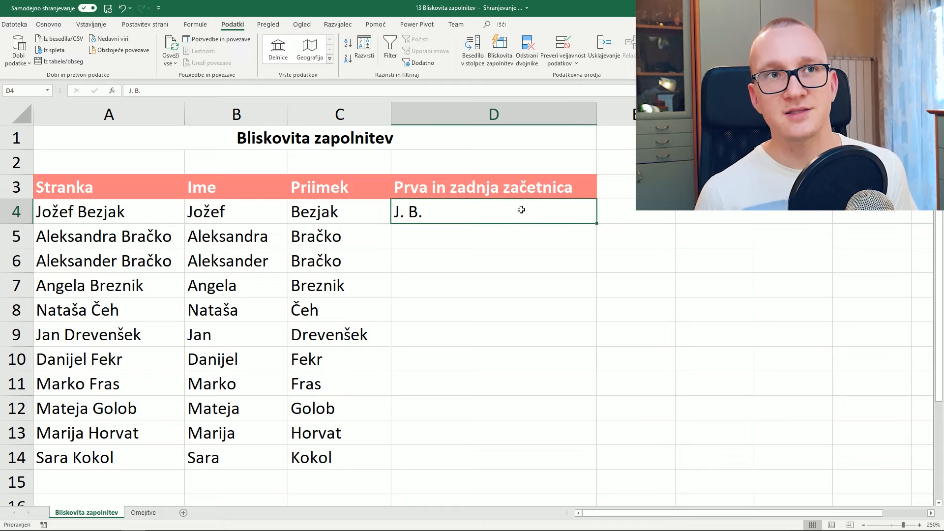
left_click(507, 52)
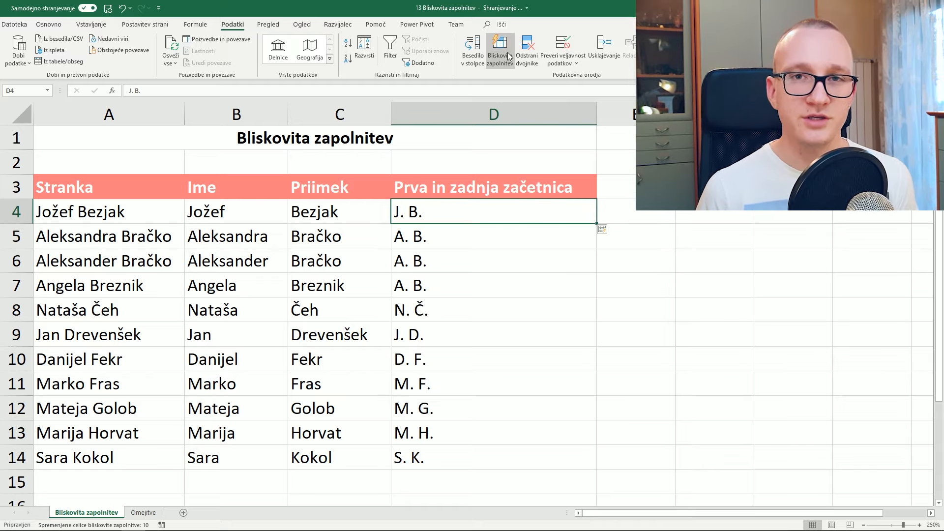
Clear all initials from D4:D14 and return to cell D4.
left_click_drag(462, 212, 462, 444)
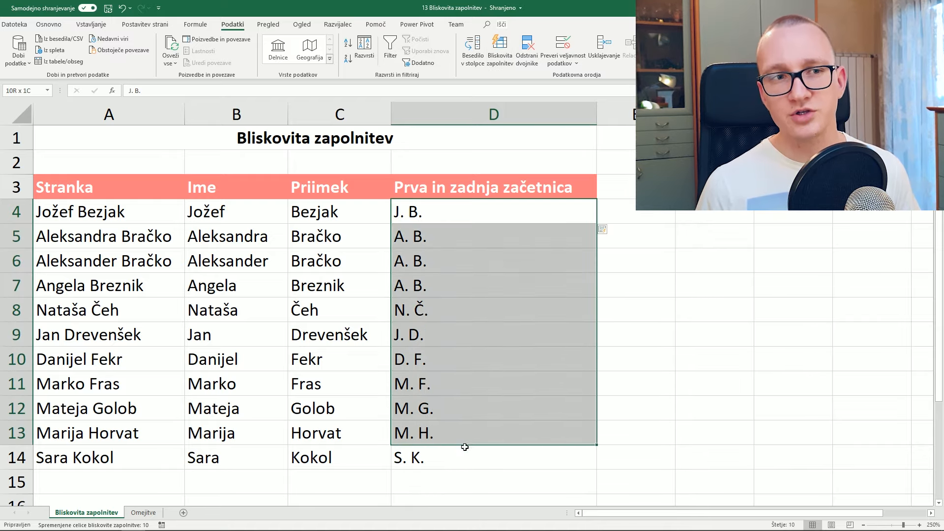
key("Delete")
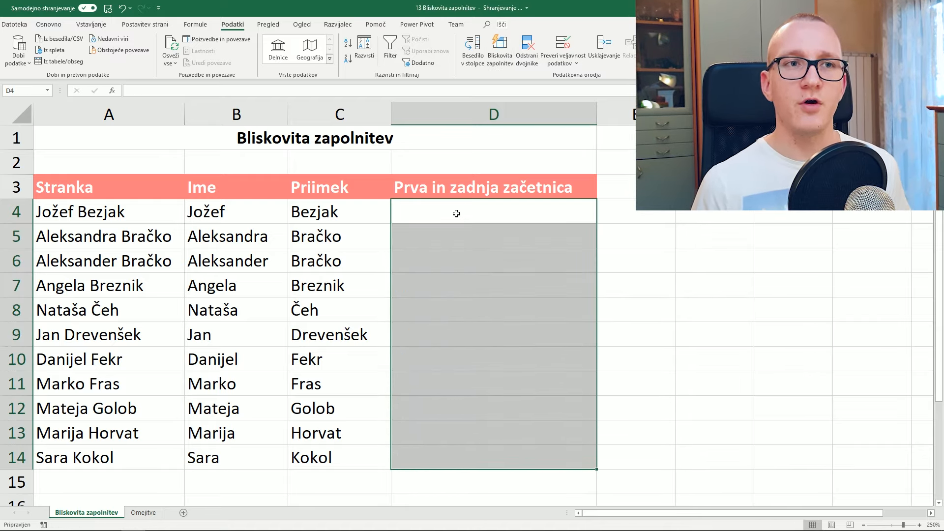
left_click(456, 213)
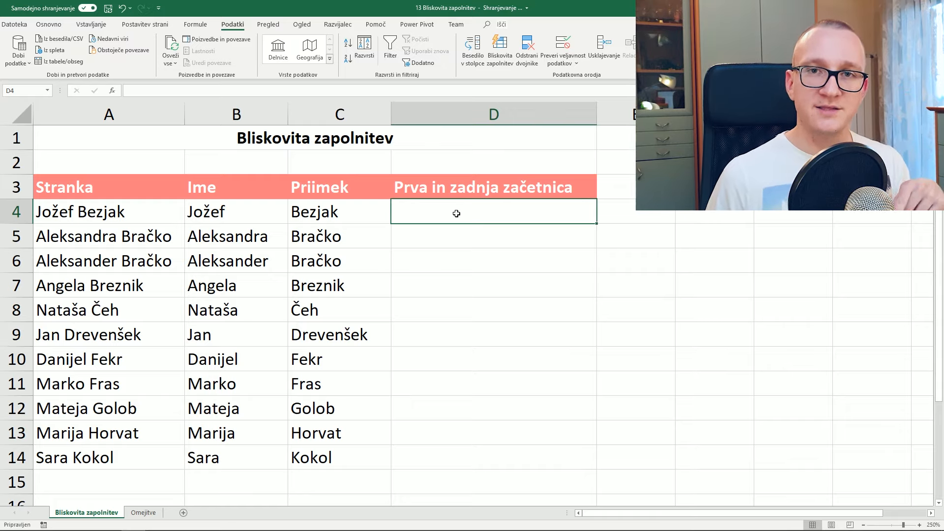
Enter the first client's surname and first name separated by a comma in D4, and Flash Fill D5:D14 with this pattern.
type("Bezj")
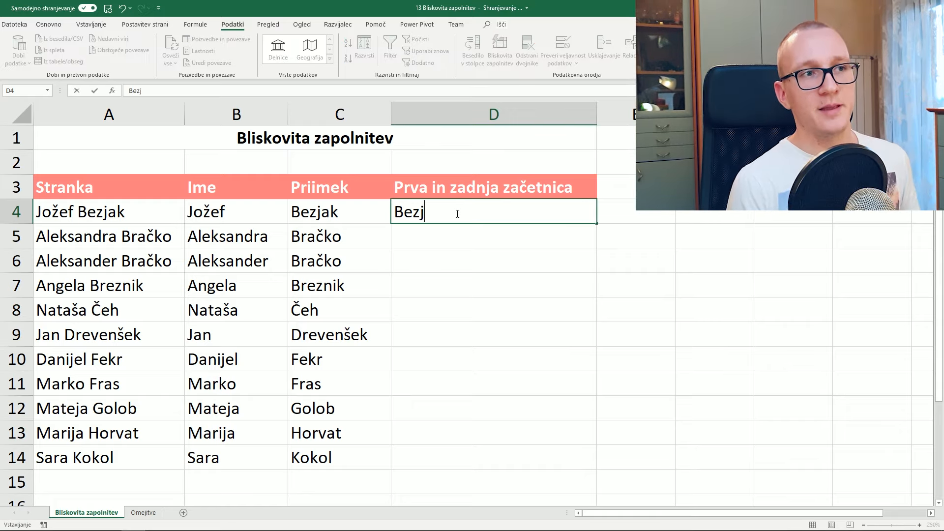
type("ak, Jo")
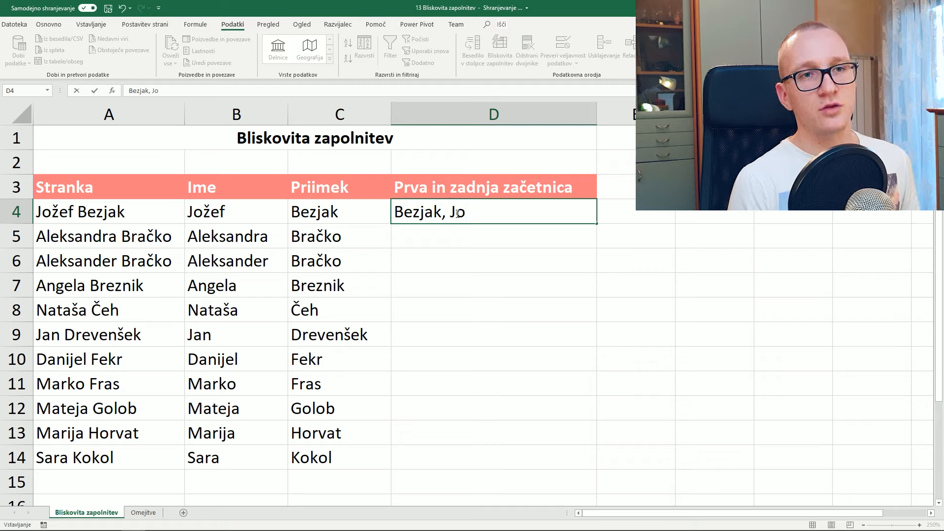
type("žef")
key("Return")
left_click(505, 58)
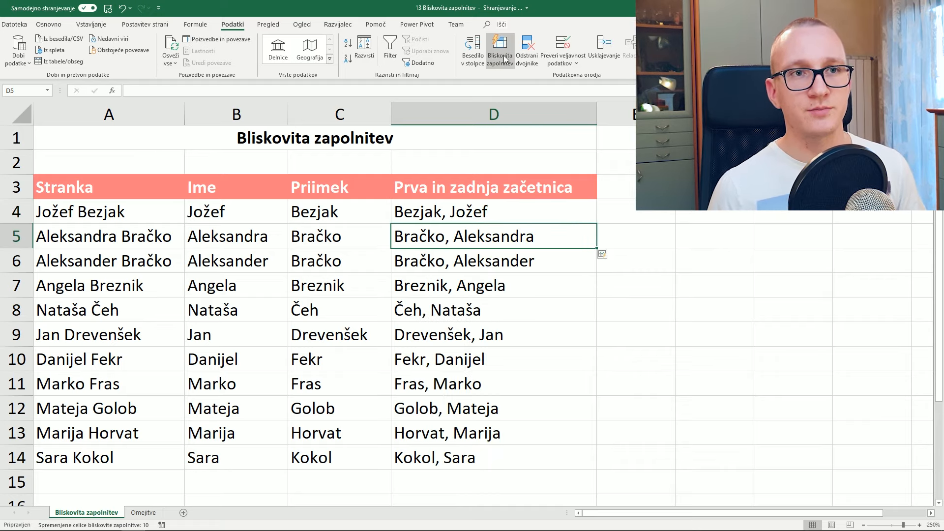
left_click_drag(484, 236, 524, 445)
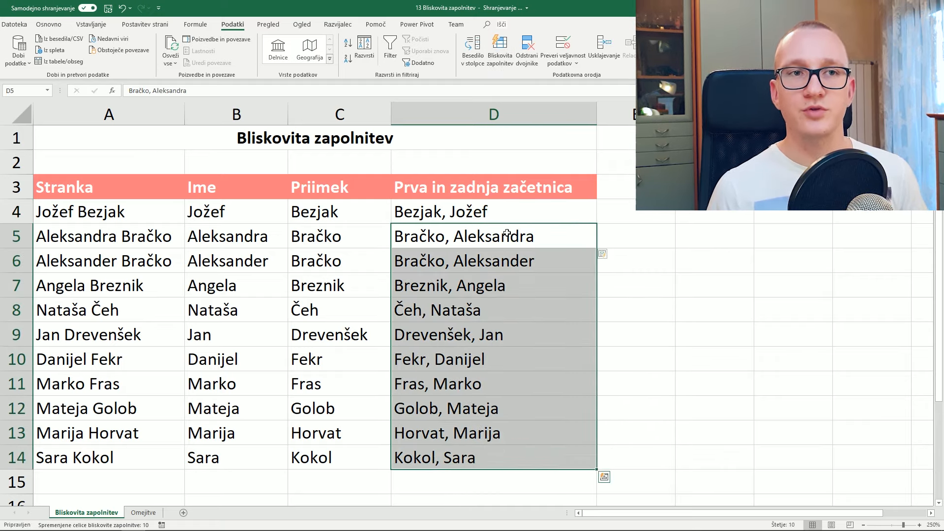
left_click(513, 198)
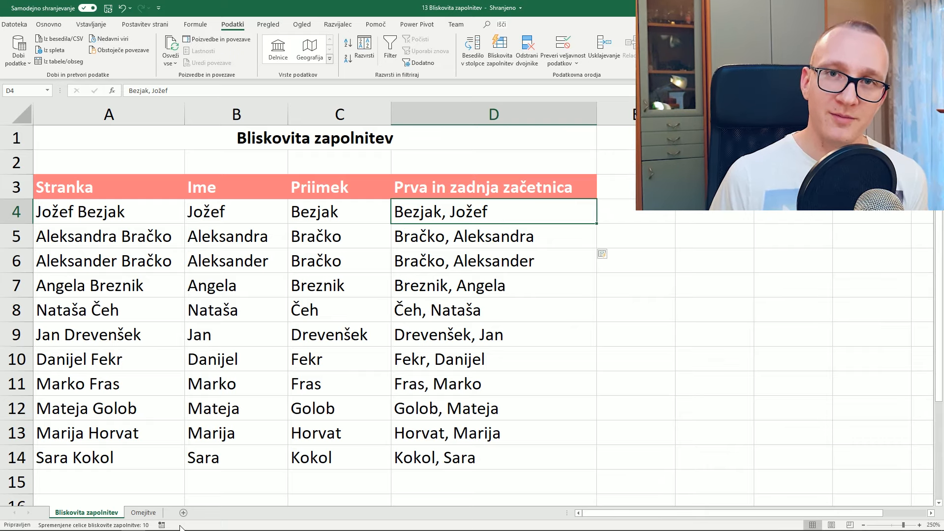
On the Omejitve sheet, Flash Fill the postal numbers in B5:B7 and check them against the Pošta column.
left_click(144, 512)
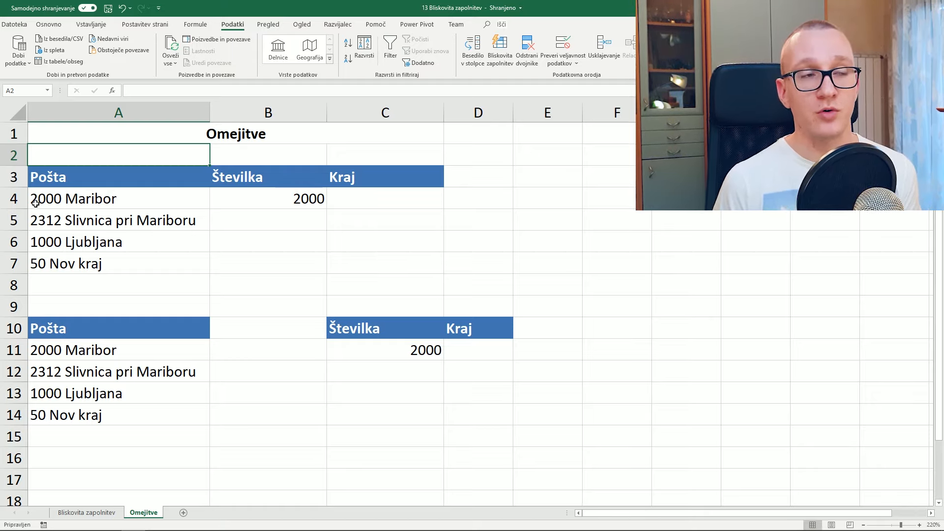
left_click(299, 220)
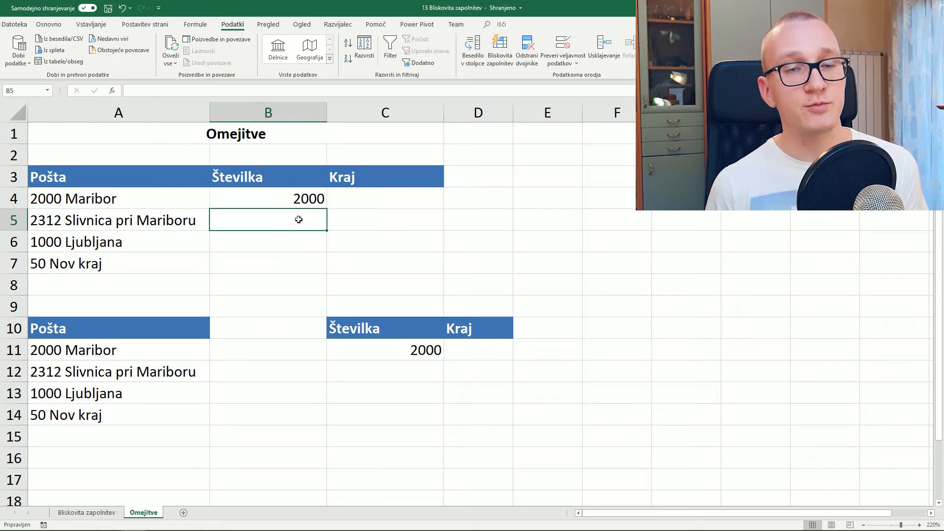
left_click(506, 58)
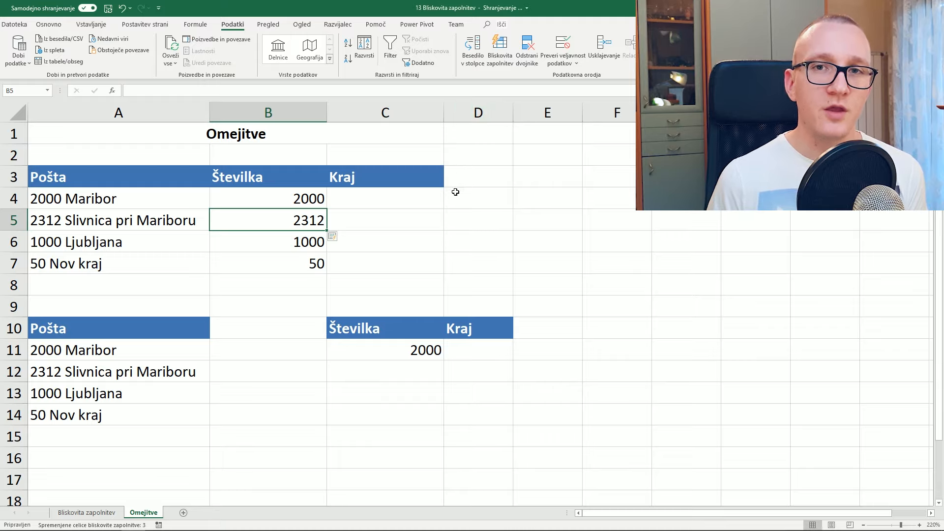
left_click_drag(298, 201, 308, 264)
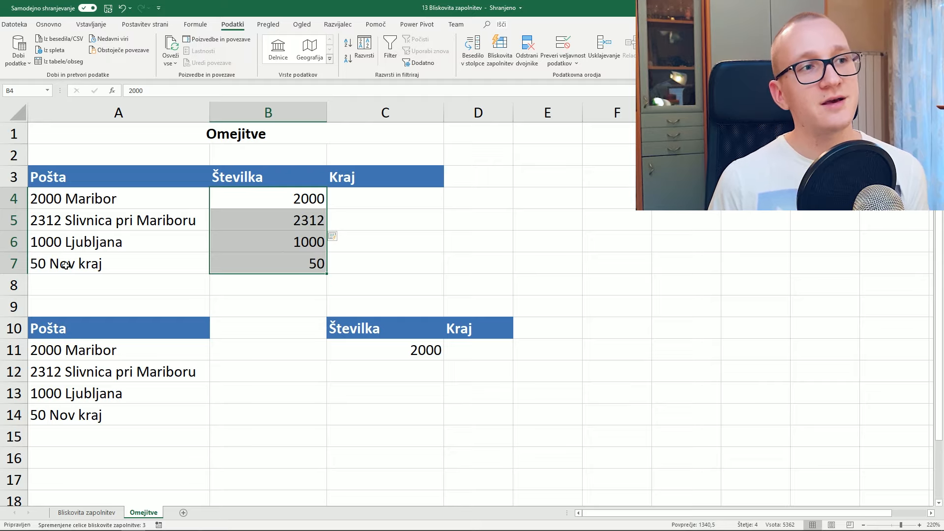
left_click(273, 265)
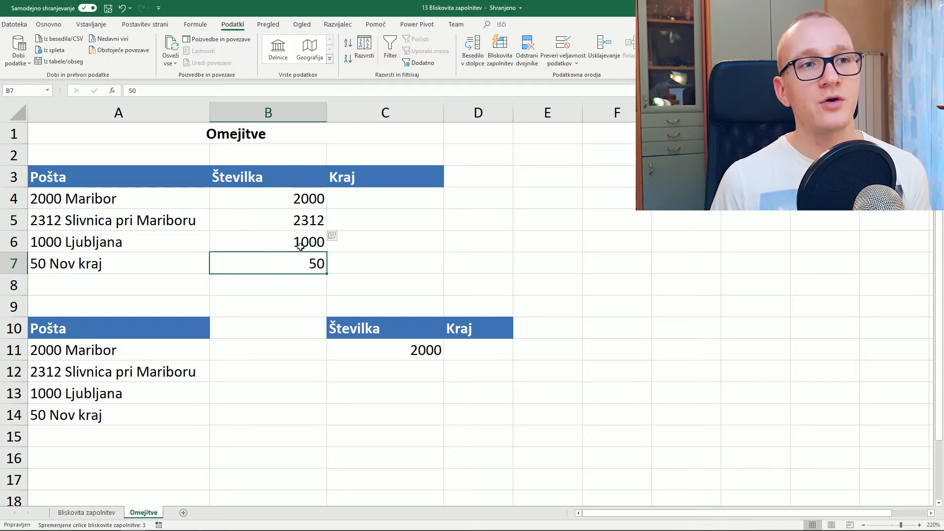
Enter Maribor as the example in C4 and Flash Fill the Kraj column from C5.
left_click(406, 197)
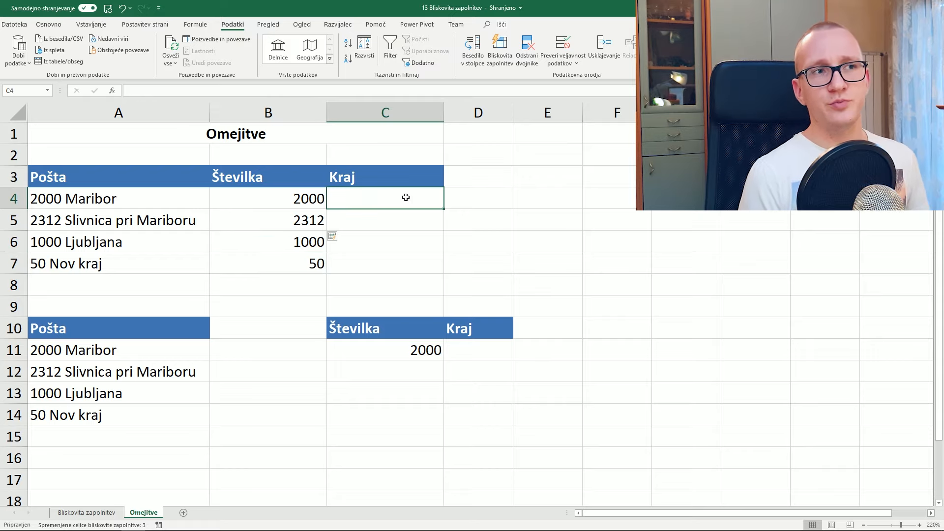
type("Maribor")
key("Return")
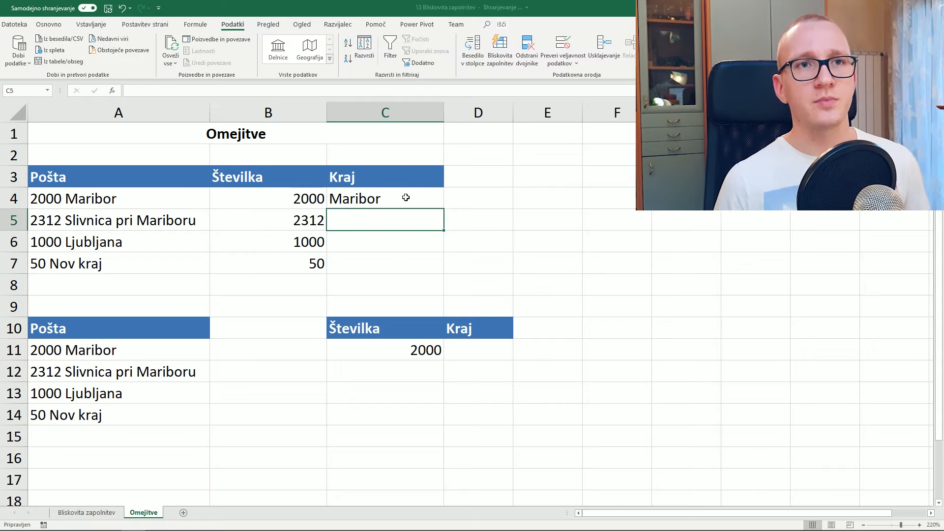
left_click(508, 57)
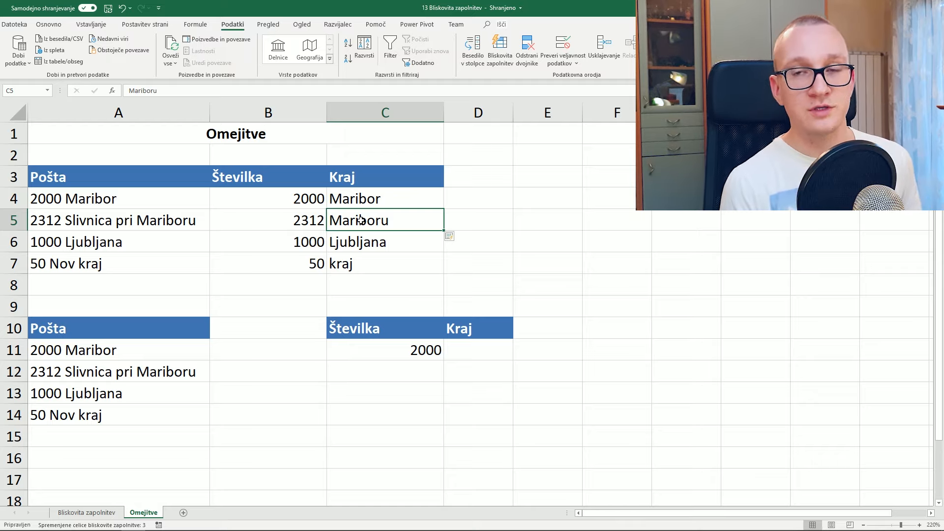
Clear the flash-filled place names in C5:C7, keeping the example in C4, and return to C5.
left_click_drag(404, 219, 406, 263)
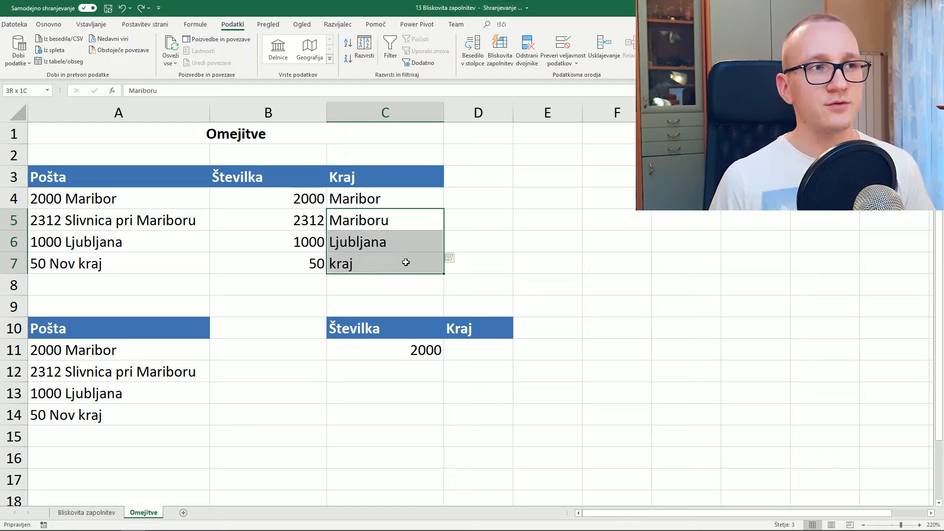
key("Delete")
left_click(397, 220)
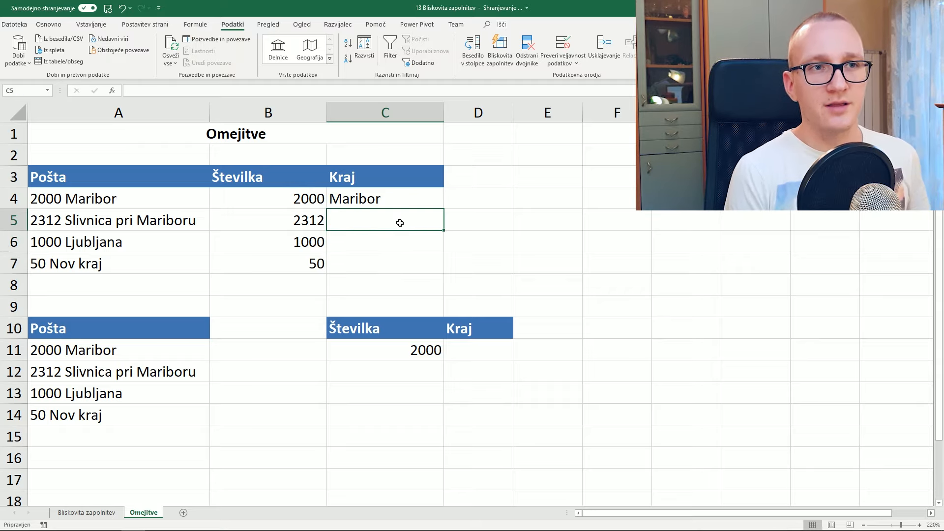
Enter Slivnica pri Mariboru as a second example in C5 and Flash Fill the remaining place names from C6.
type("Slivnica pri M")
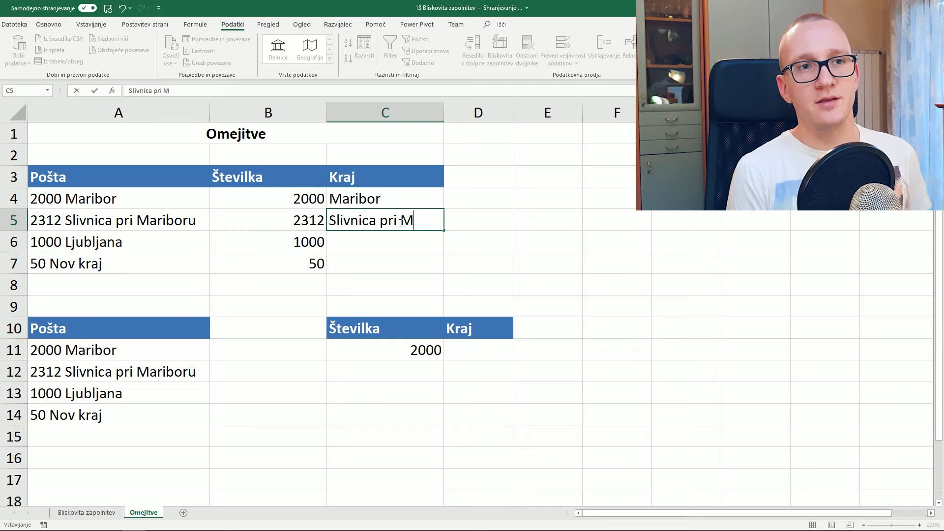
type("aribou")
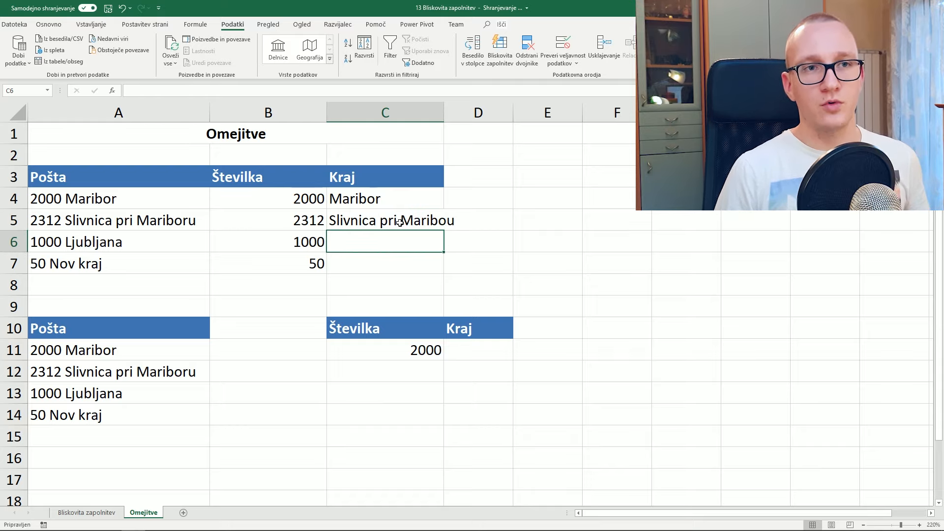
left_click(400, 223)
left_click(183, 91)
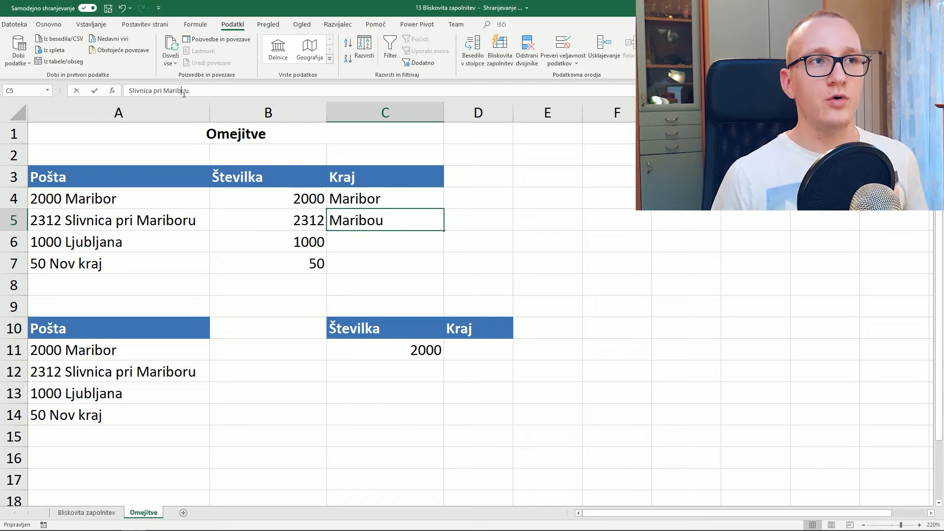
type("r")
key("BackSpace")
key("Right")
type("r")
key("Return")
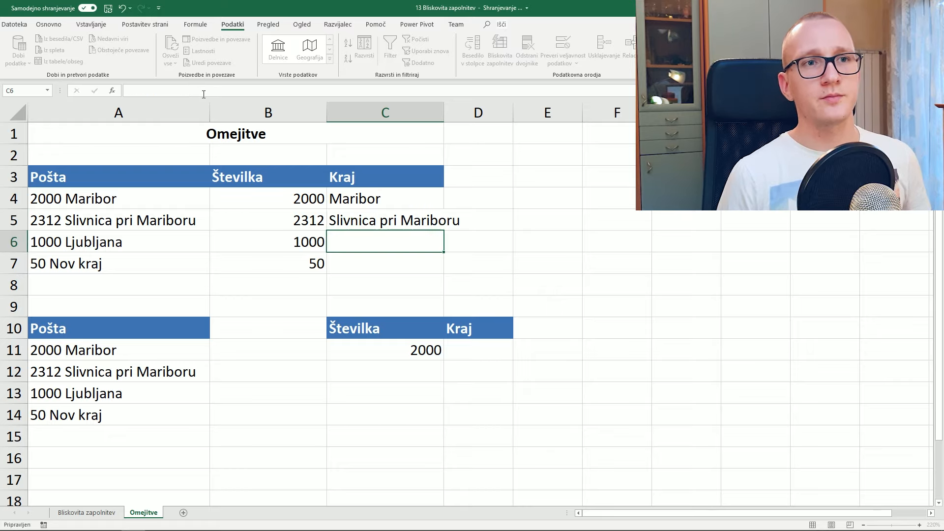
left_click(507, 54)
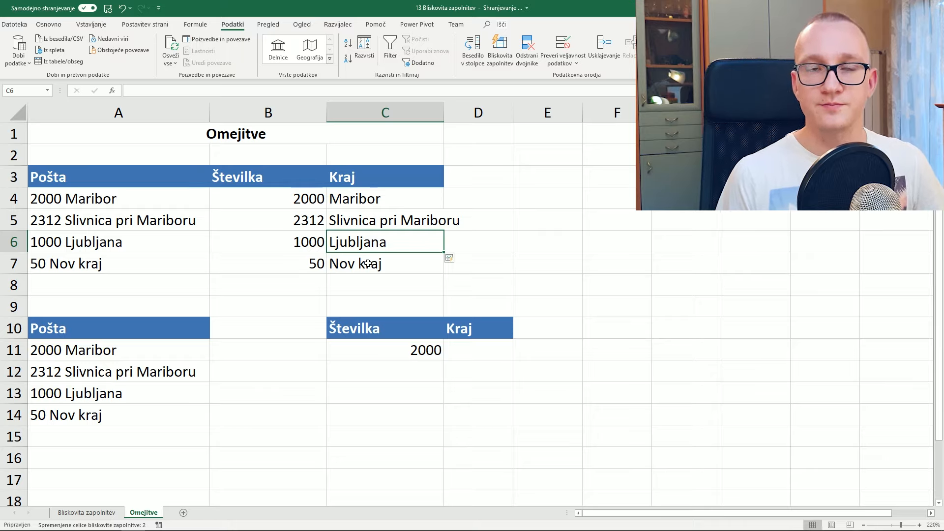
Inspect the content of the postal number example in B4 without changing it.
left_click(312, 199)
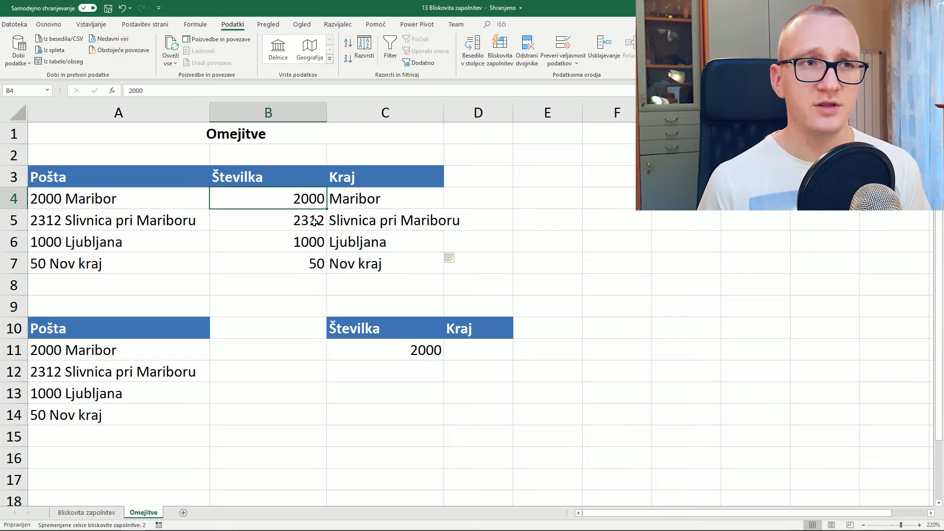
double_click(320, 202)
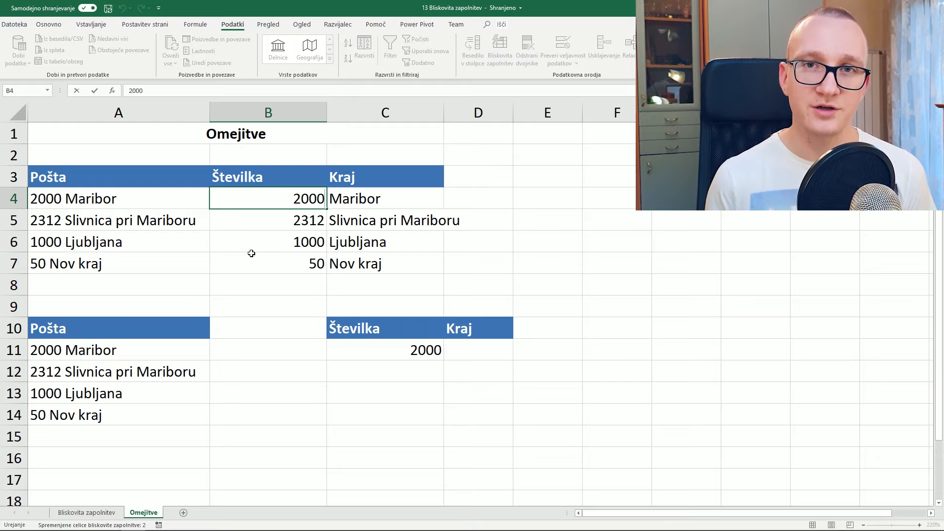
key("Return")
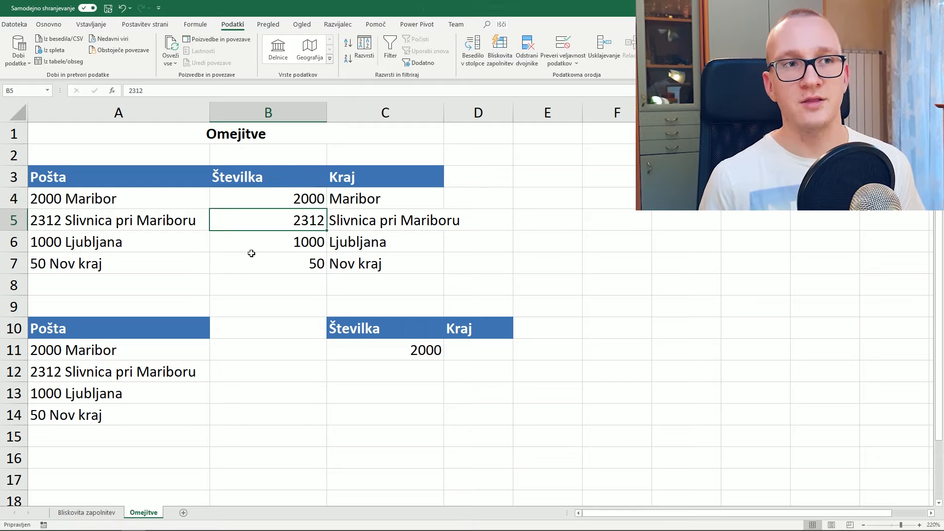
On the Bliskovita zapolnitev sheet, clear the first names and surnames in B5:C14, keeping the examples in row 4.
left_click(110, 513)
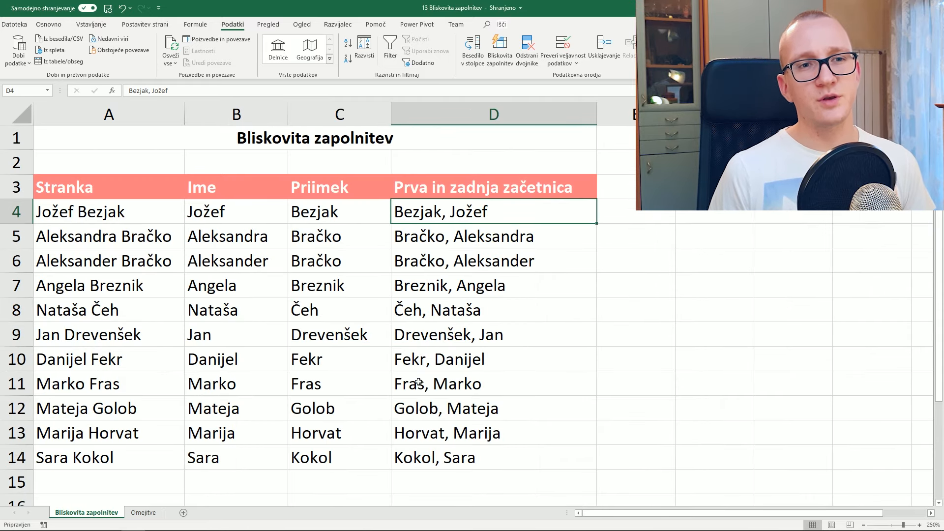
left_click_drag(352, 448, 188, 233)
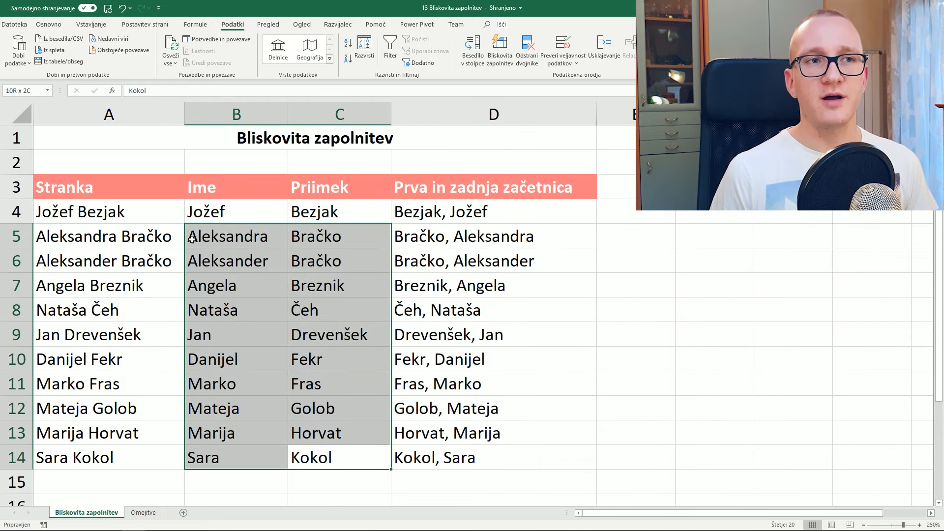
key("Delete")
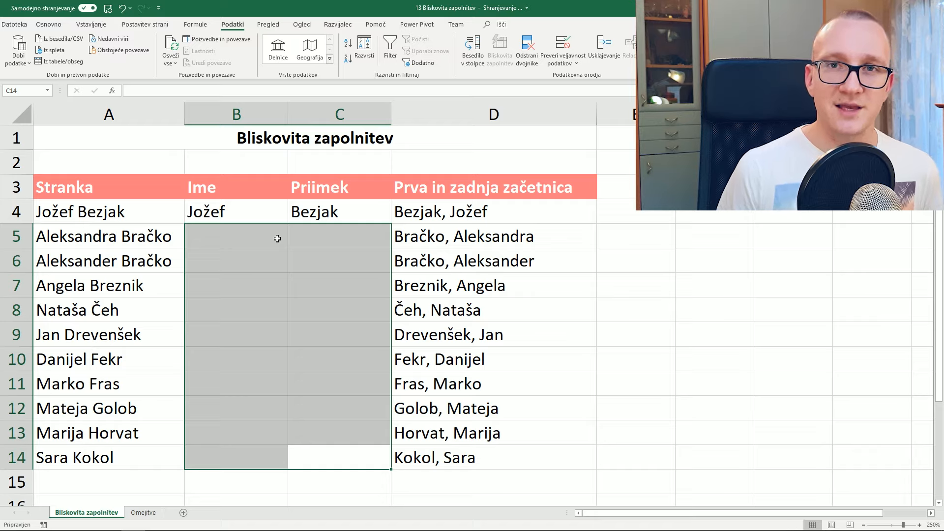
Flash Fill the Ime column from B5, following the first-name example in B4.
left_click(270, 235)
left_click_drag(243, 213, 320, 213)
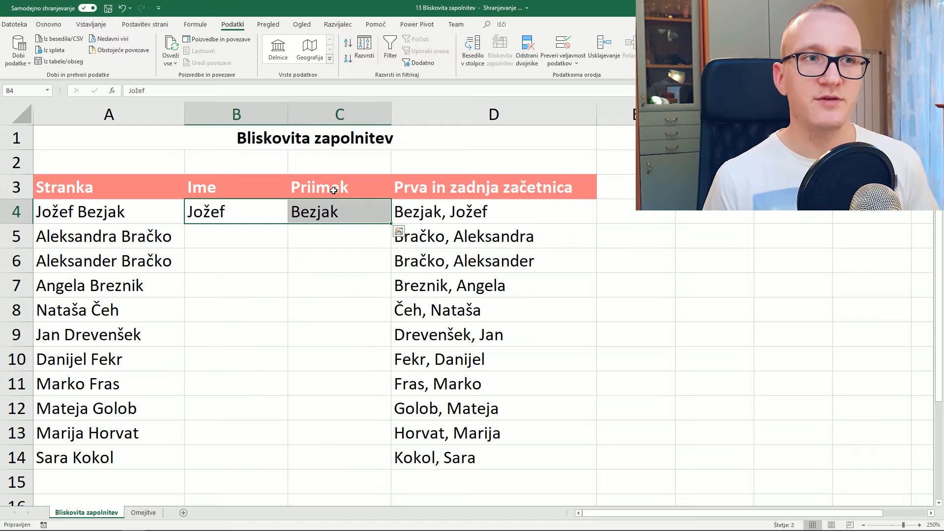
left_click_drag(265, 239, 295, 240)
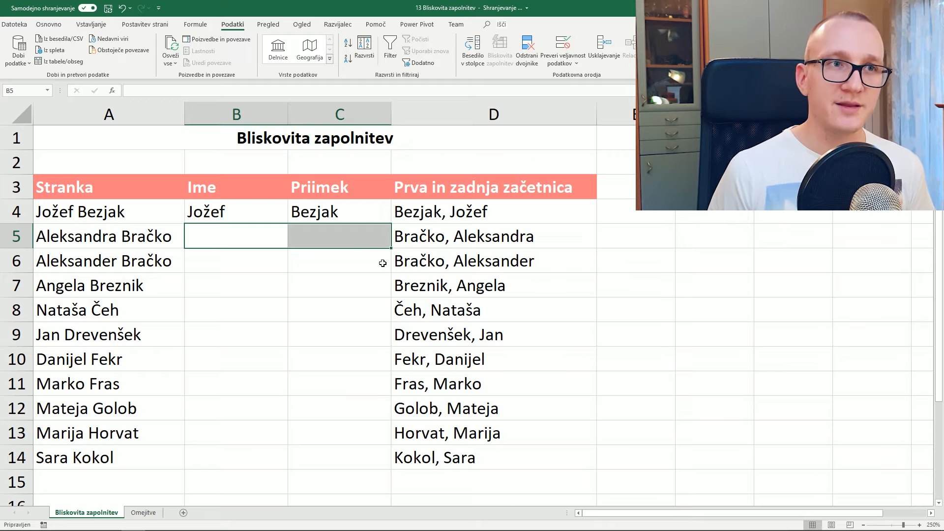
left_click(270, 235)
left_click(501, 51)
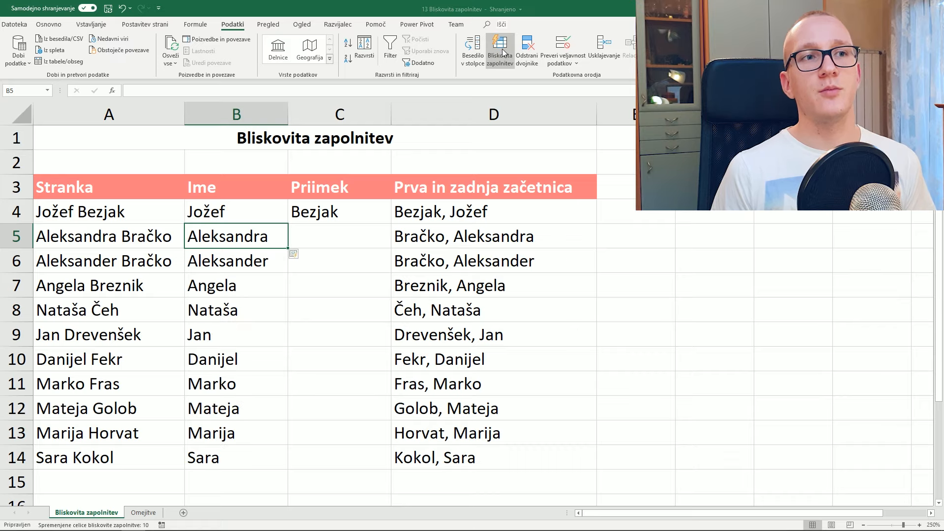
On the Omejitve sheet, try to Flash Fill the Številka column from C12, with empty column B separating it from Pošta.
key("ctrl+Page_Down")
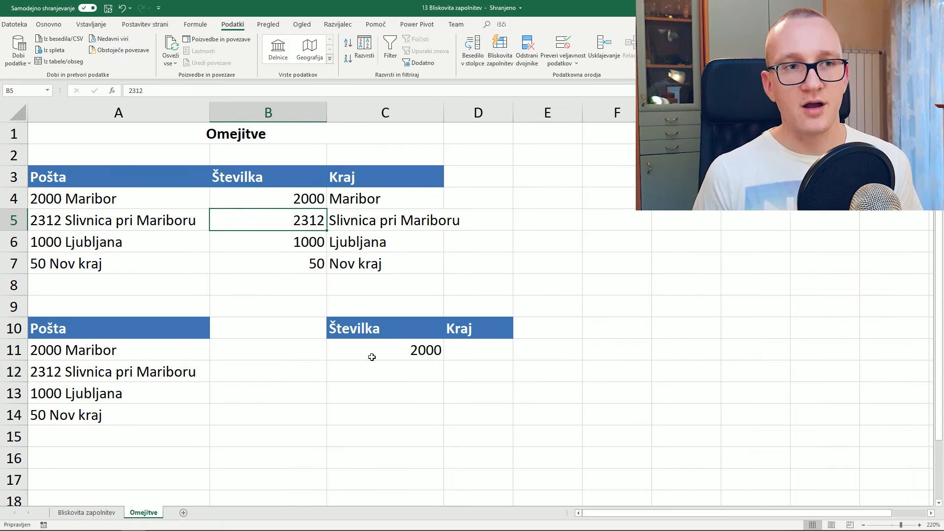
left_click_drag(297, 325, 287, 428)
left_click(424, 370)
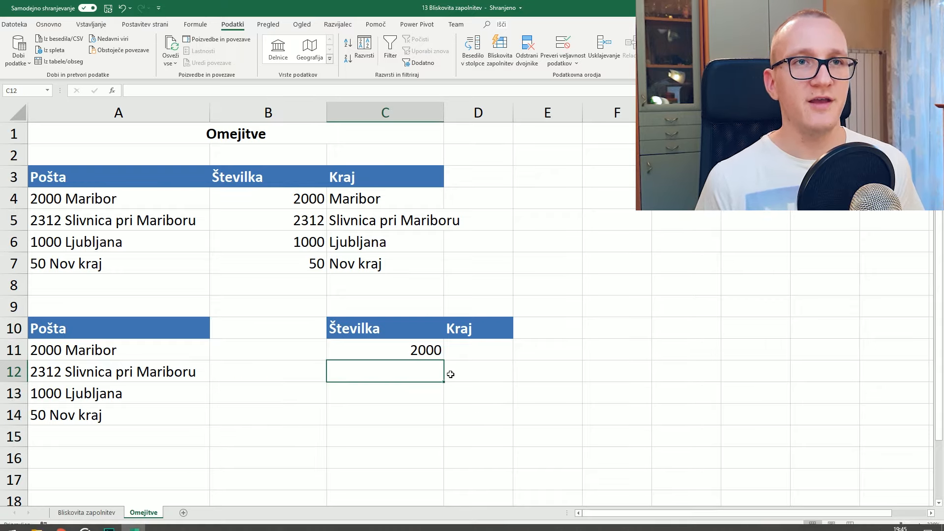
left_click(503, 55)
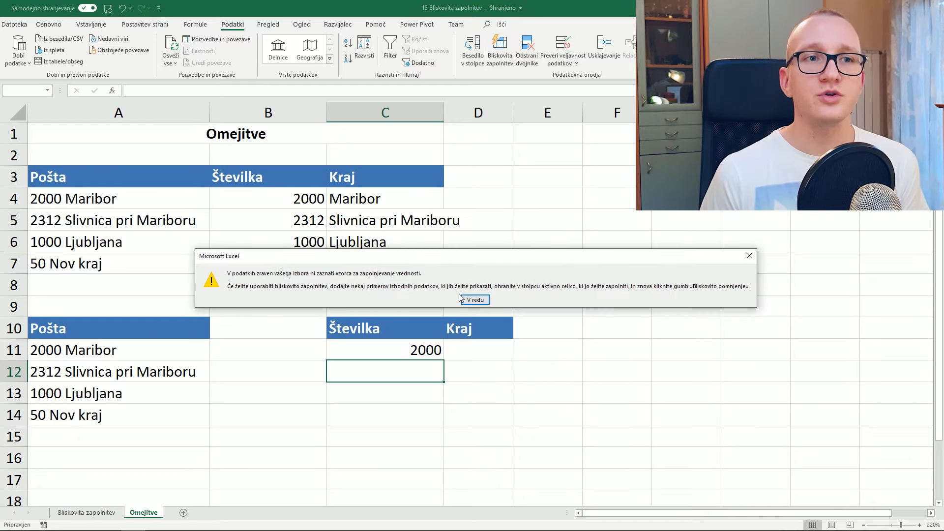
left_click(475, 300)
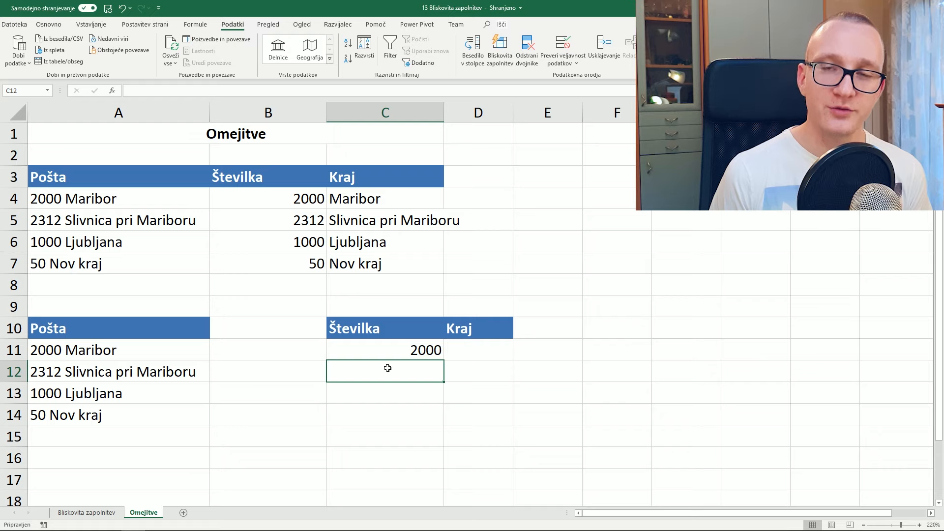
On the Bliskovita zapolnitev sheet, add a new client's full name in A15 and check cells B15:D15 beside it.
left_click(113, 513)
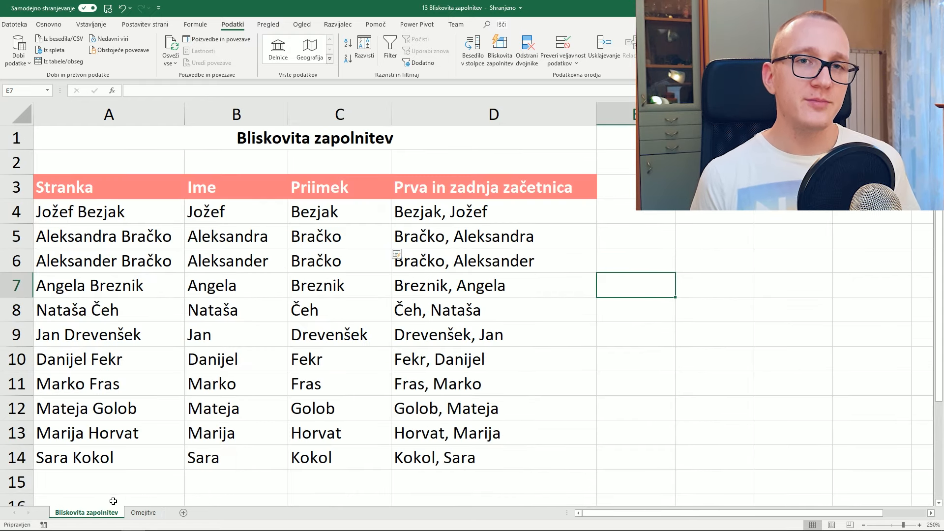
left_click(156, 478)
type("Jan")
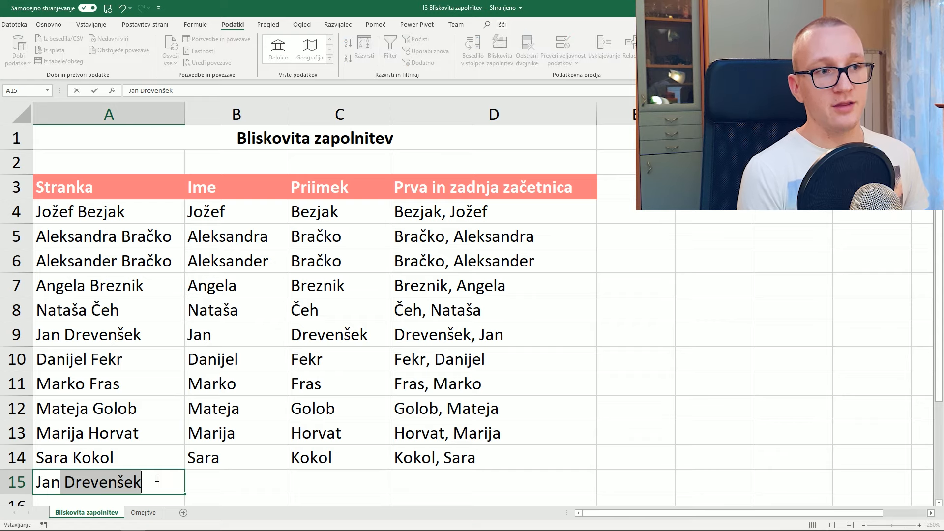
type("ez Novak")
key("Return")
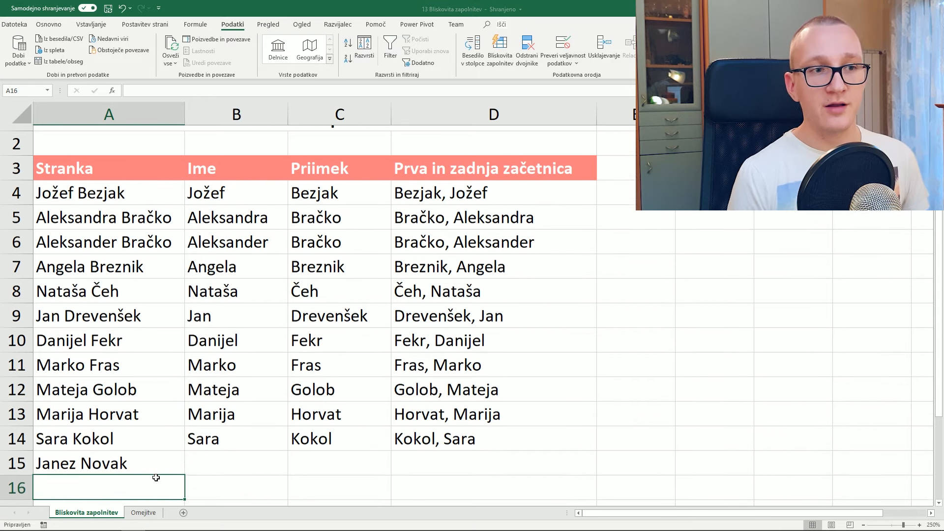
left_click_drag(219, 462, 297, 454)
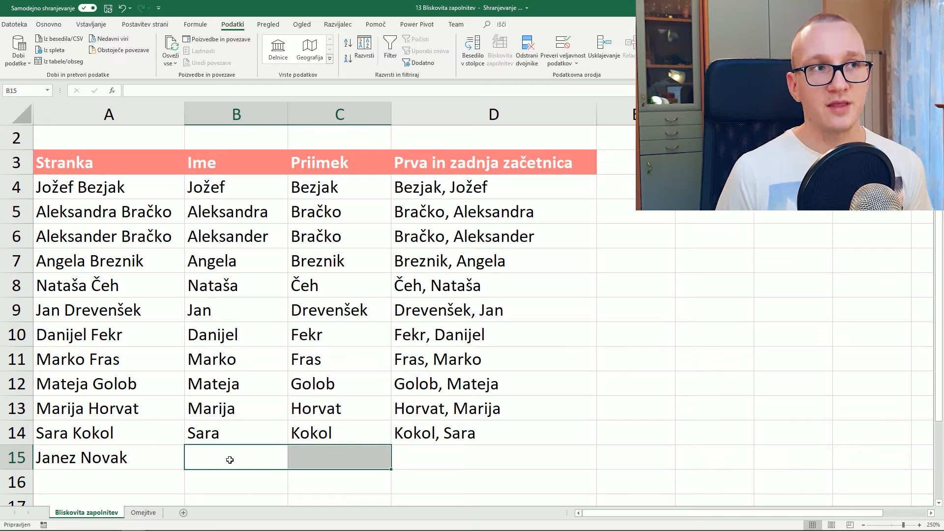
left_click_drag(241, 452, 449, 446)
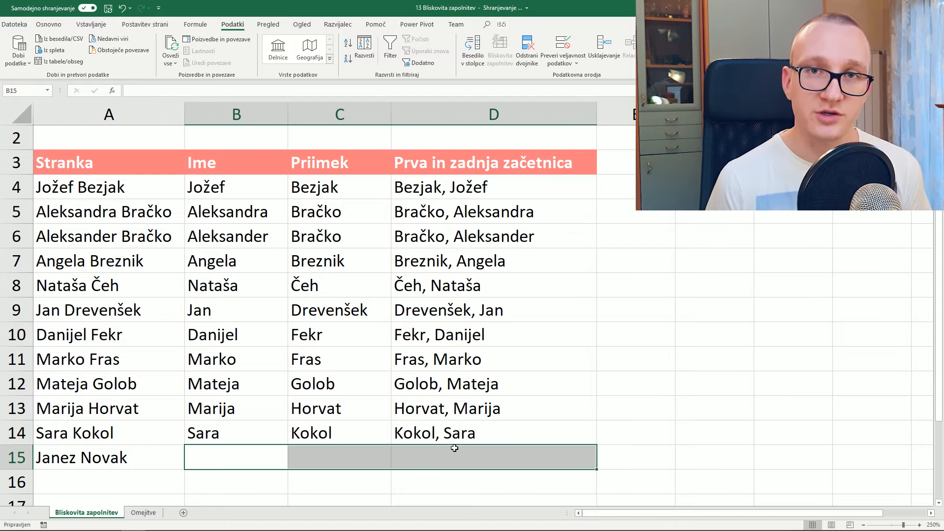
scroll(438, 385, "up", 1)
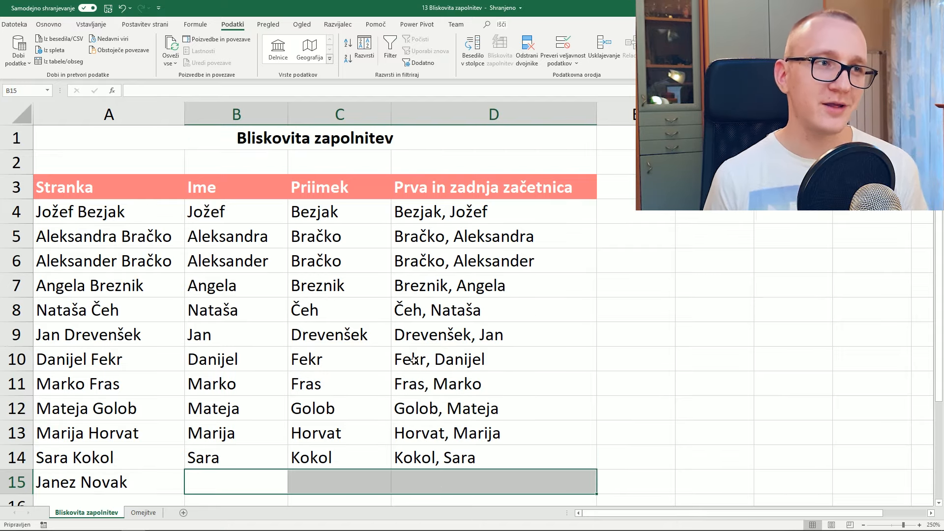
Replace the surname of the client in A11 with a different one, keeping the first name.
double_click(124, 386)
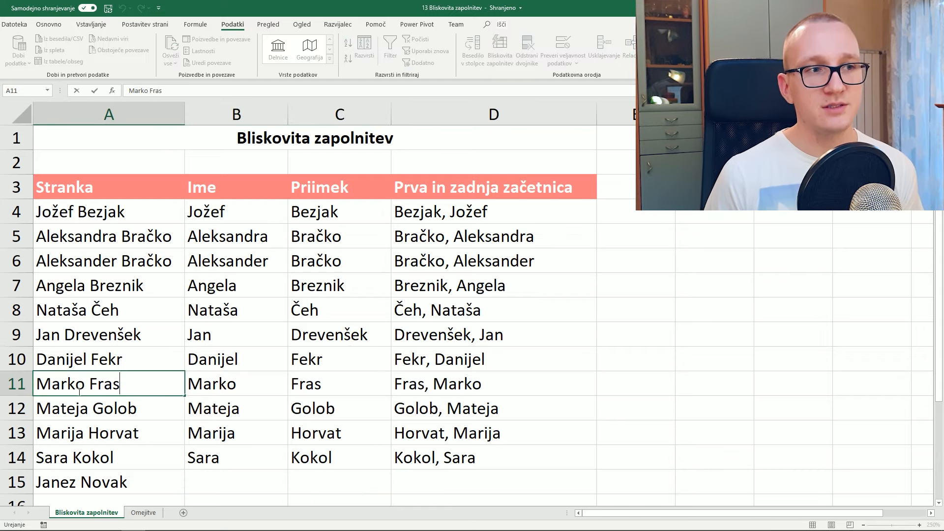
double_click(102, 387)
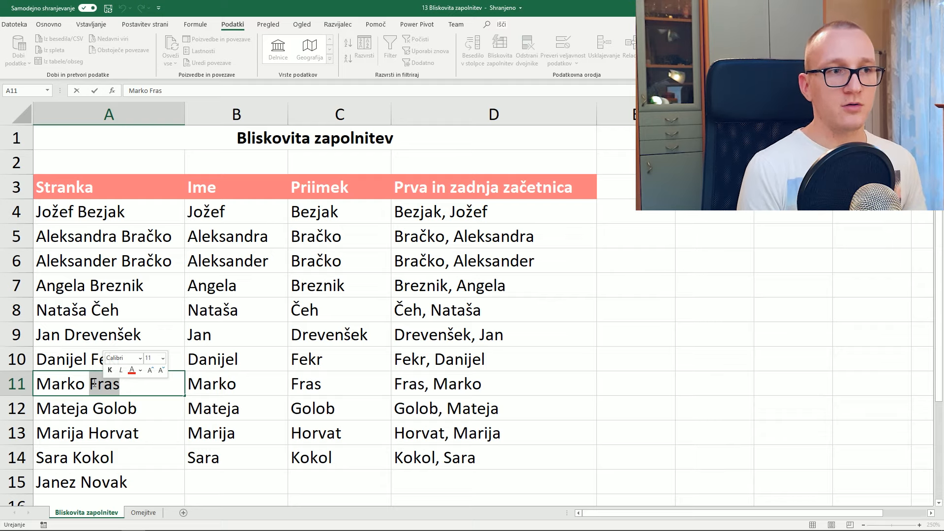
type("Novak")
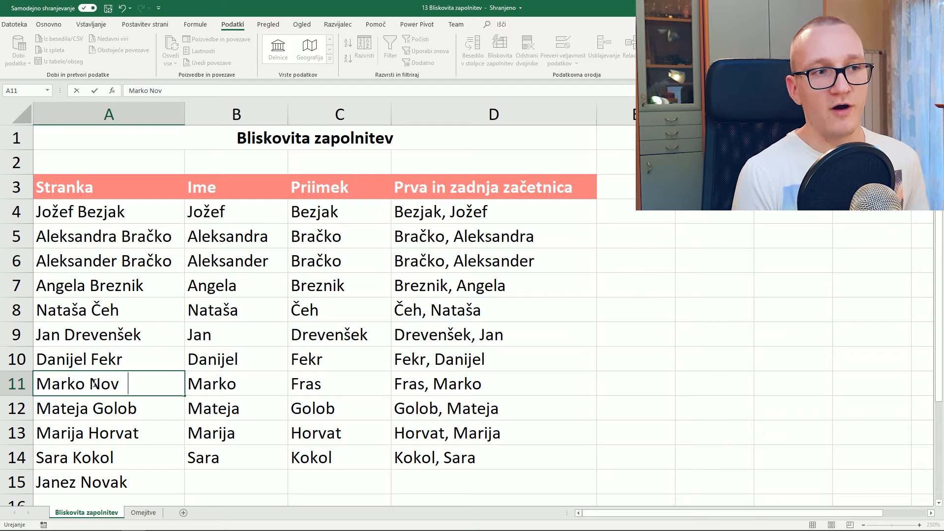
key("Return")
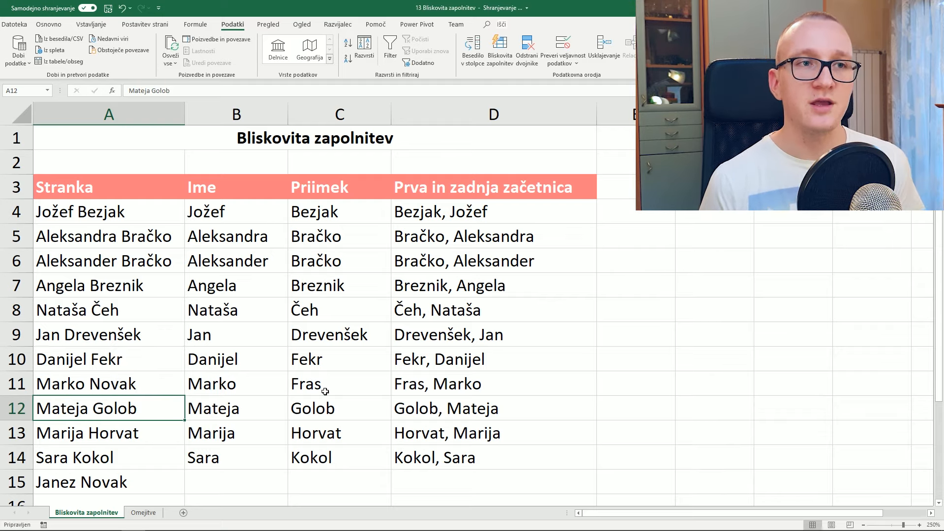
Clear the surnames in C5:C15, Flash Fill the Priimek column again from C5, and check the surname in C11.
left_click(347, 252)
left_click_drag(354, 229, 353, 471)
key("Delete")
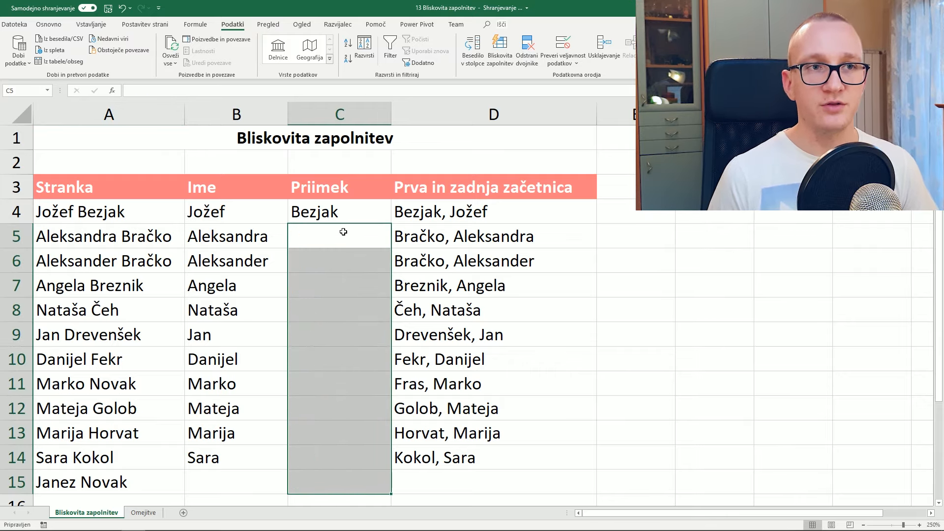
left_click(344, 232)
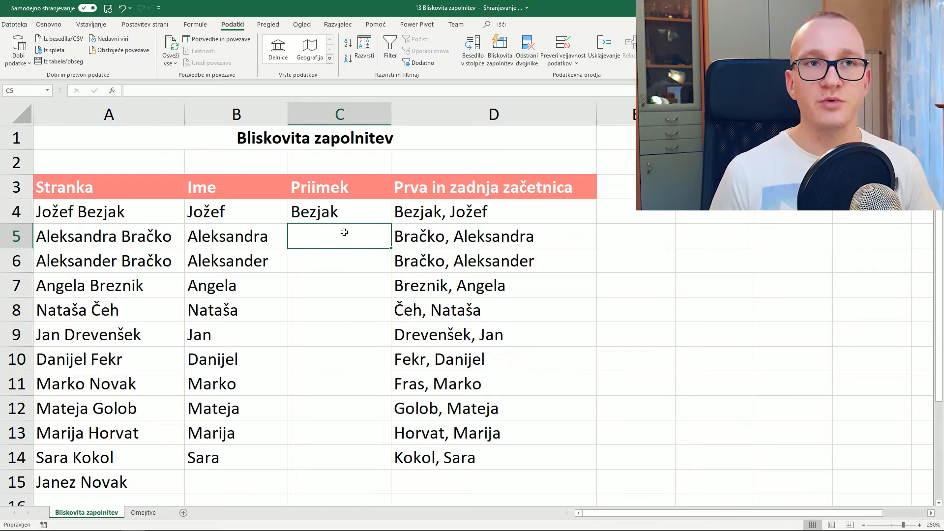
left_click(498, 47)
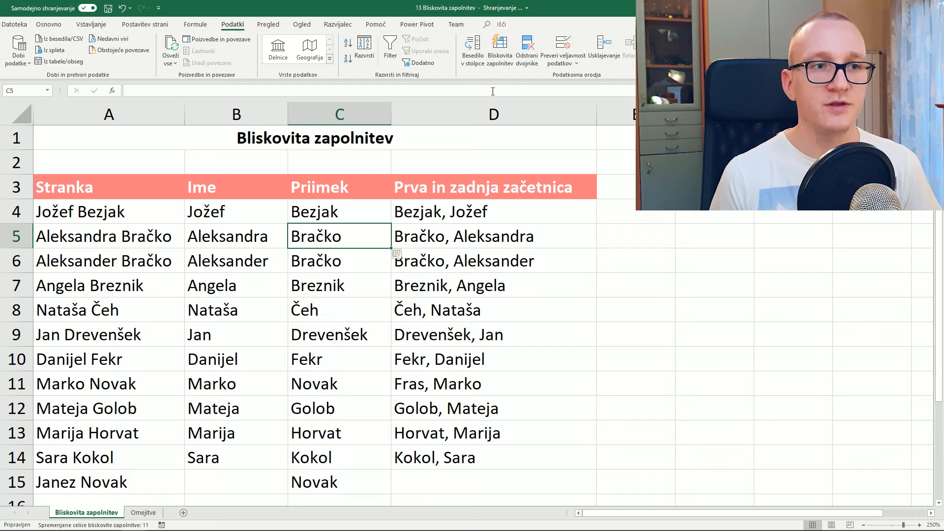
left_click(365, 384)
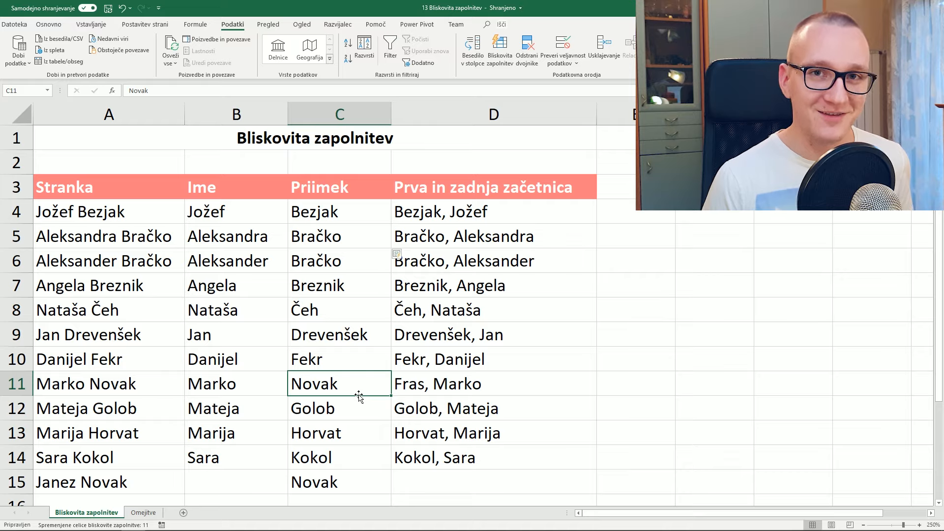
Clear the flash-filled first names in the Ime column from B5 down, keeping the example in B4.
key("ctrl+z")
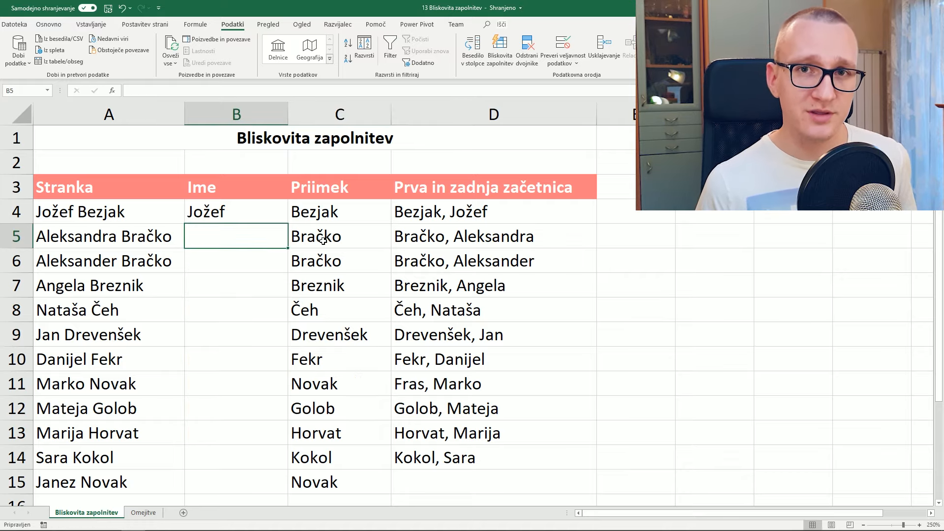